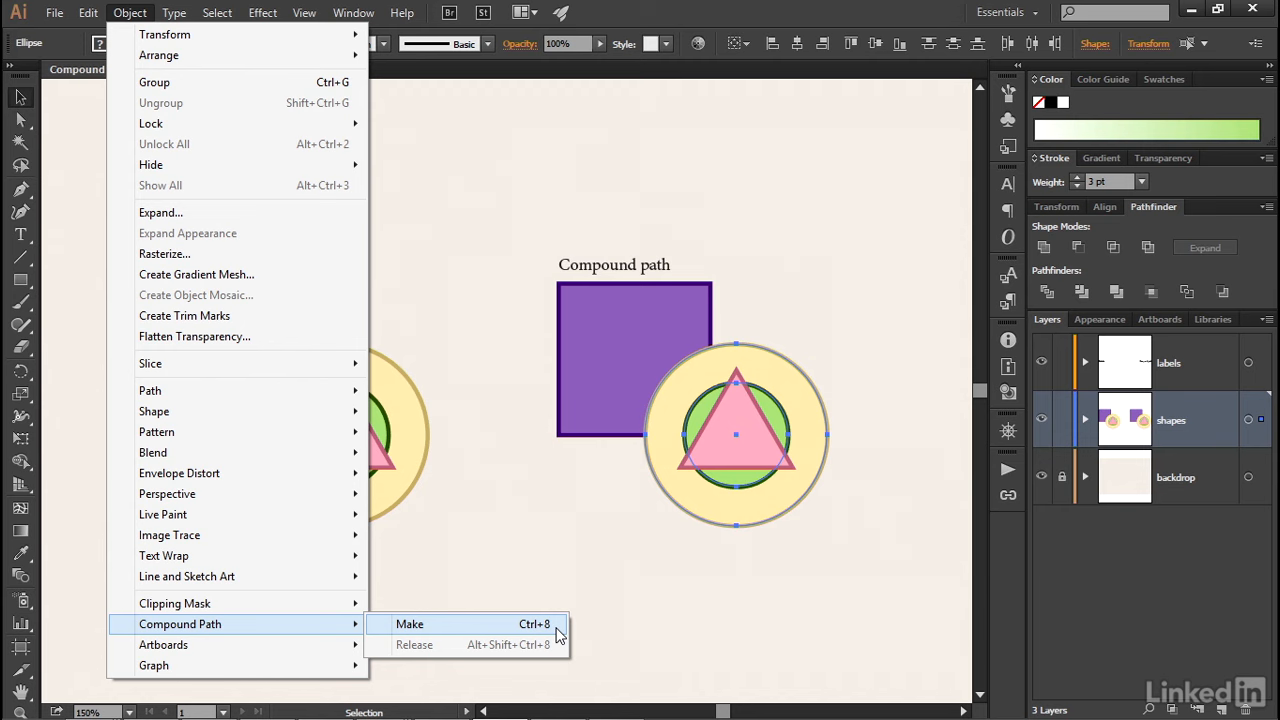
- Make a compound path from the two circles under the Compound path label and move it over the square
{"action": "left_click", "coordinate": [548, 626]}
{"action": "left_click_drag", "start_coordinate": [700, 515], "coordinate": [528, 511]}
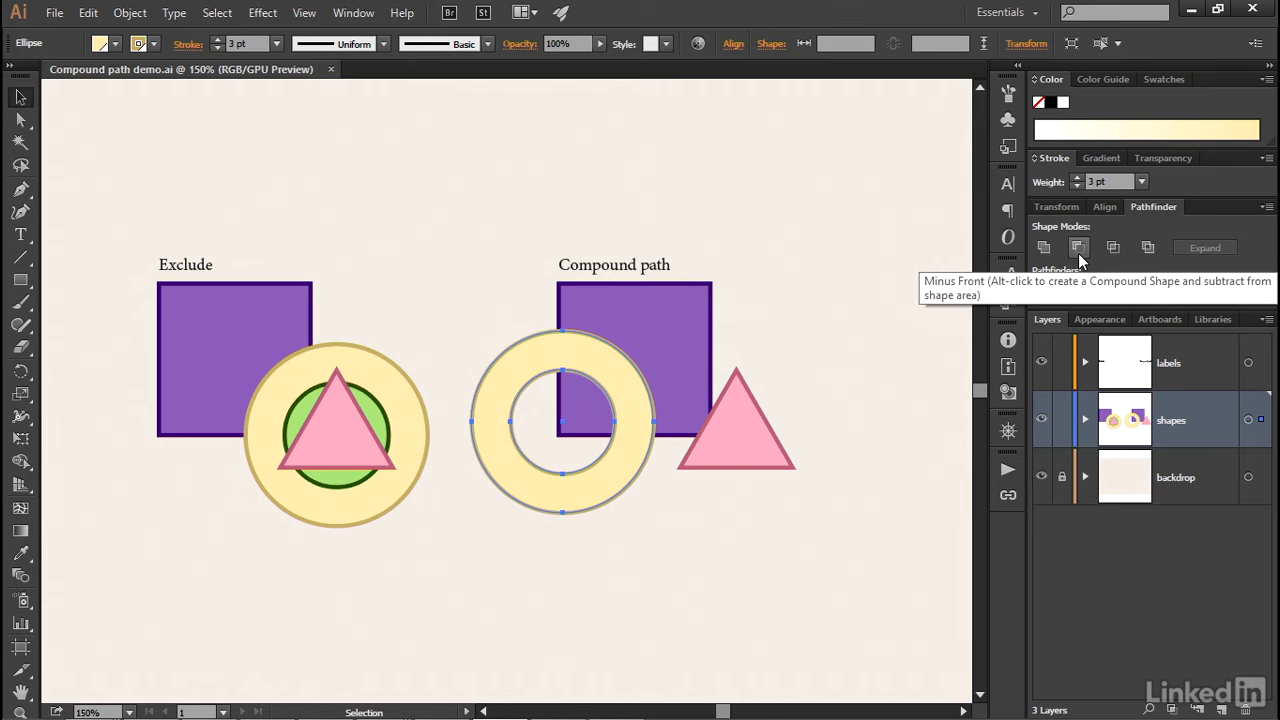
- Isolate the new compound path and reposition its small and large circles independently so they only partly overlap
{"action": "double_click", "coordinate": [612, 495]}
{"action": "left_click_drag", "start_coordinate": [577, 472], "coordinate": [620, 549]}
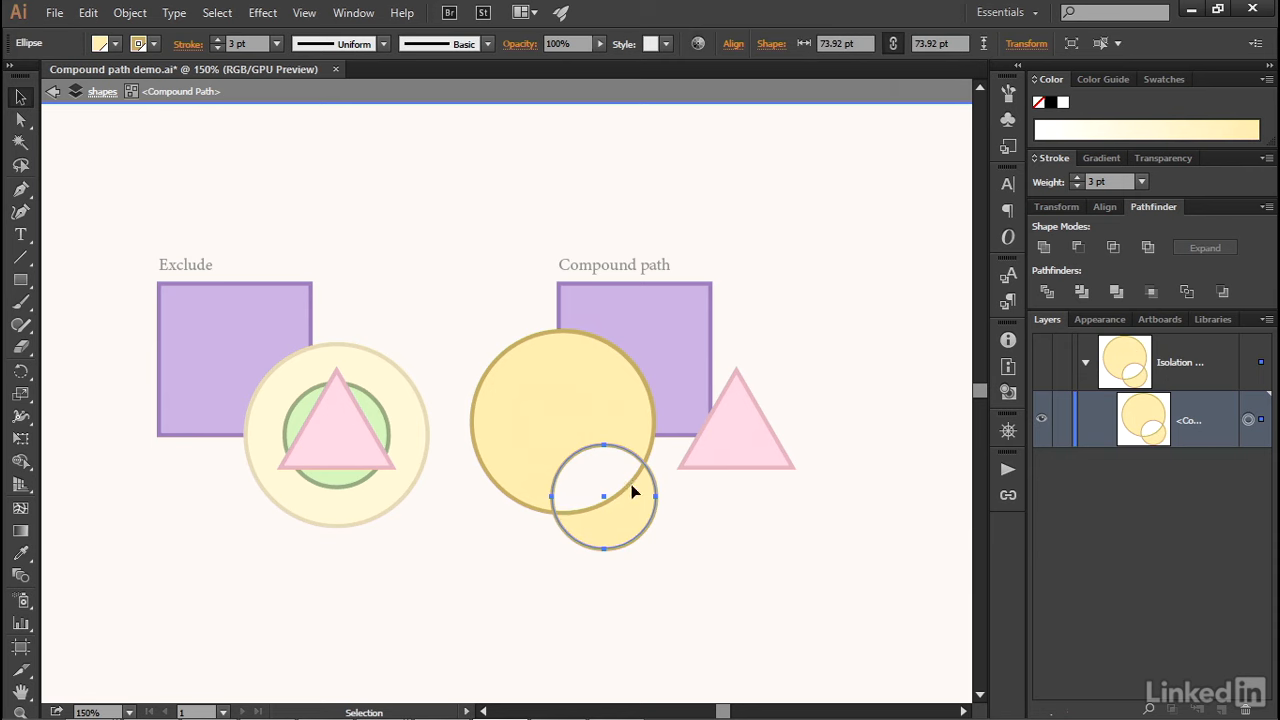
{"action": "left_click_drag", "start_coordinate": [510, 503], "coordinate": [510, 412]}
{"action": "left_click_drag", "start_coordinate": [555, 474], "coordinate": [532, 390]}
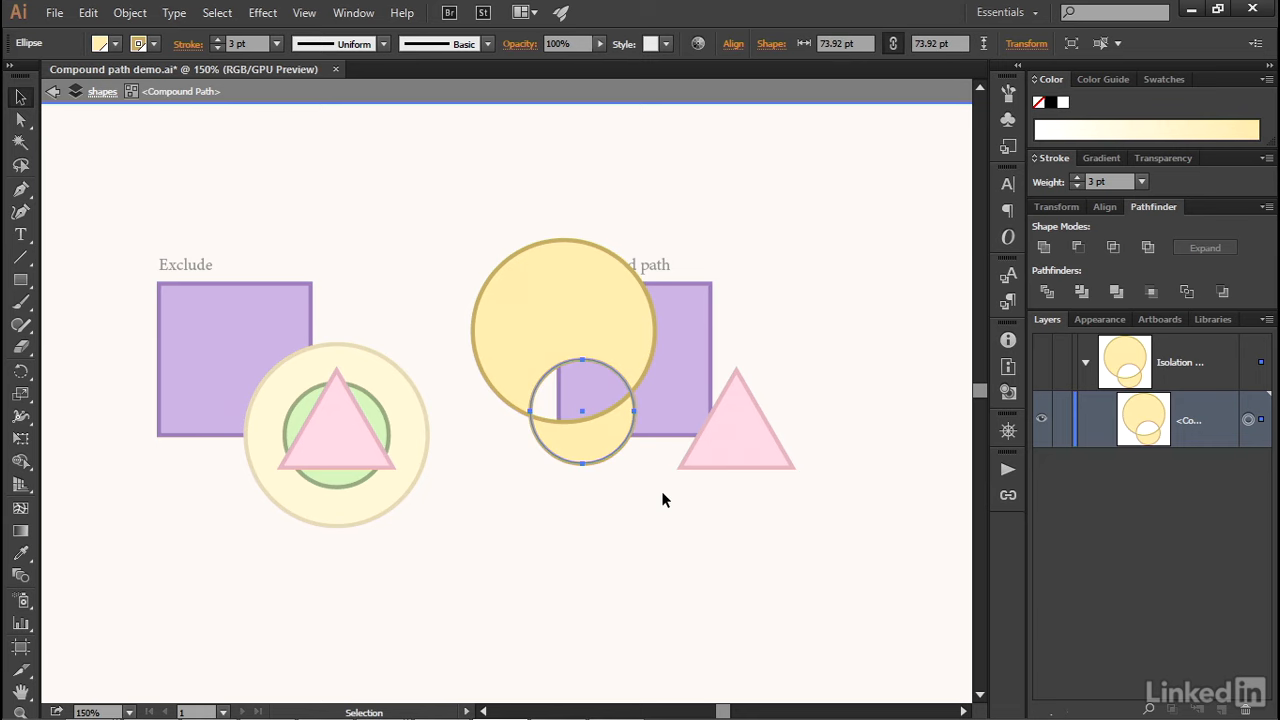
- Undo the circle moves and the compound path, back to the separate original circles
{"action": "key", "text": "ctrl+z"}
{"action": "key", "text": "ctrl+z"}
{"action": "key", "text": "ctrl+z"}
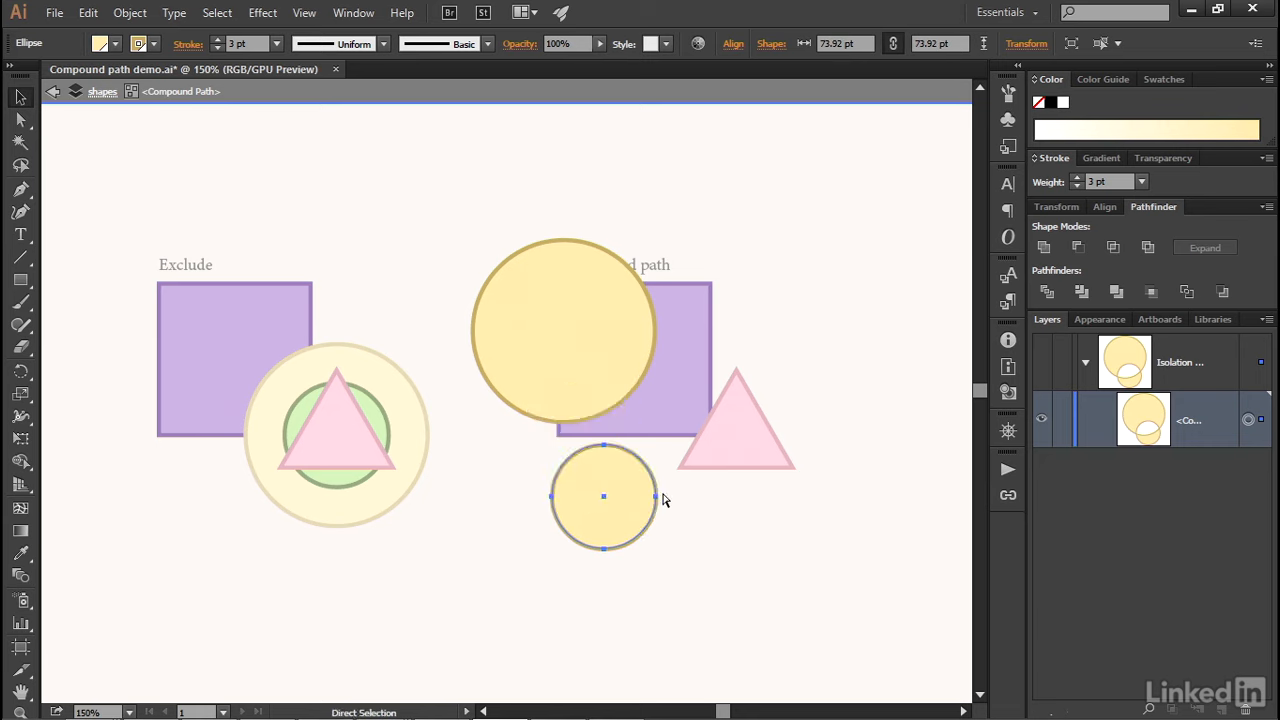
{"action": "key", "text": "ctrl+z"}
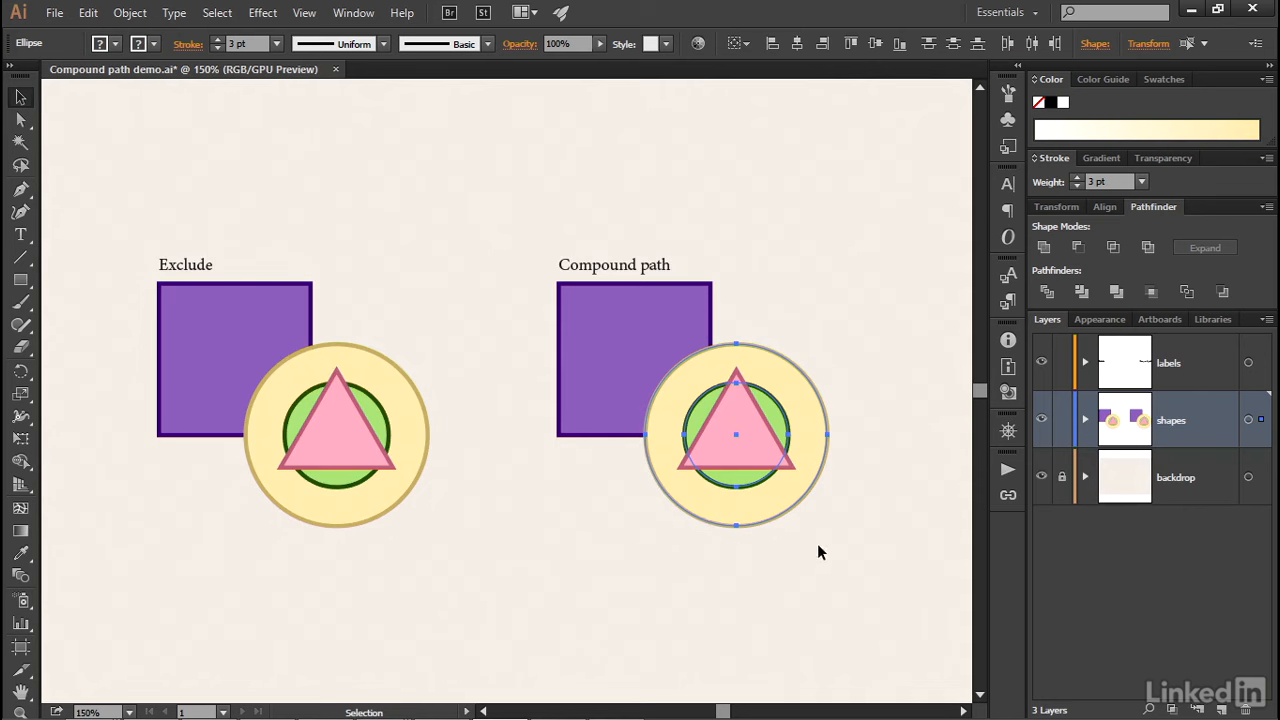
- Make one compound path from the square, both circles and the triangle under the Compound path label
{"action": "left_click", "coordinate": [579, 340], "text": "shift"}
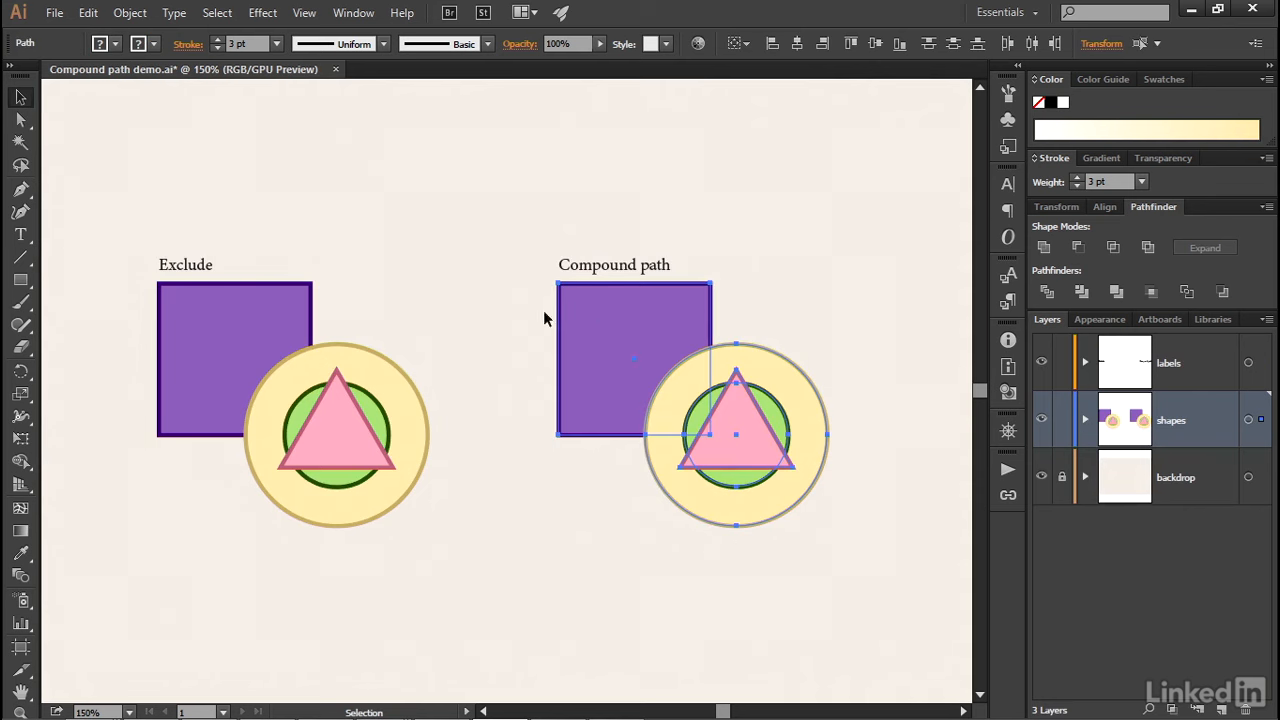
{"action": "left_click", "coordinate": [129, 13]}
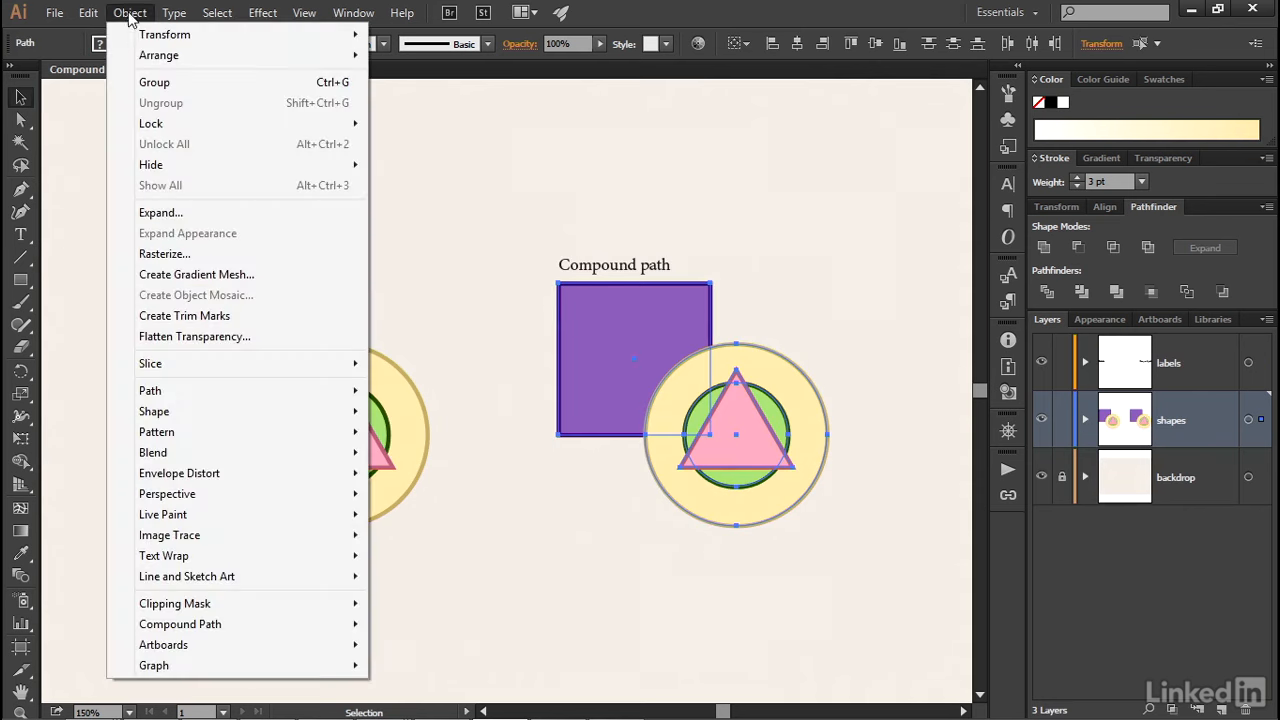
{"action": "mouse_move", "coordinate": [280, 627]}
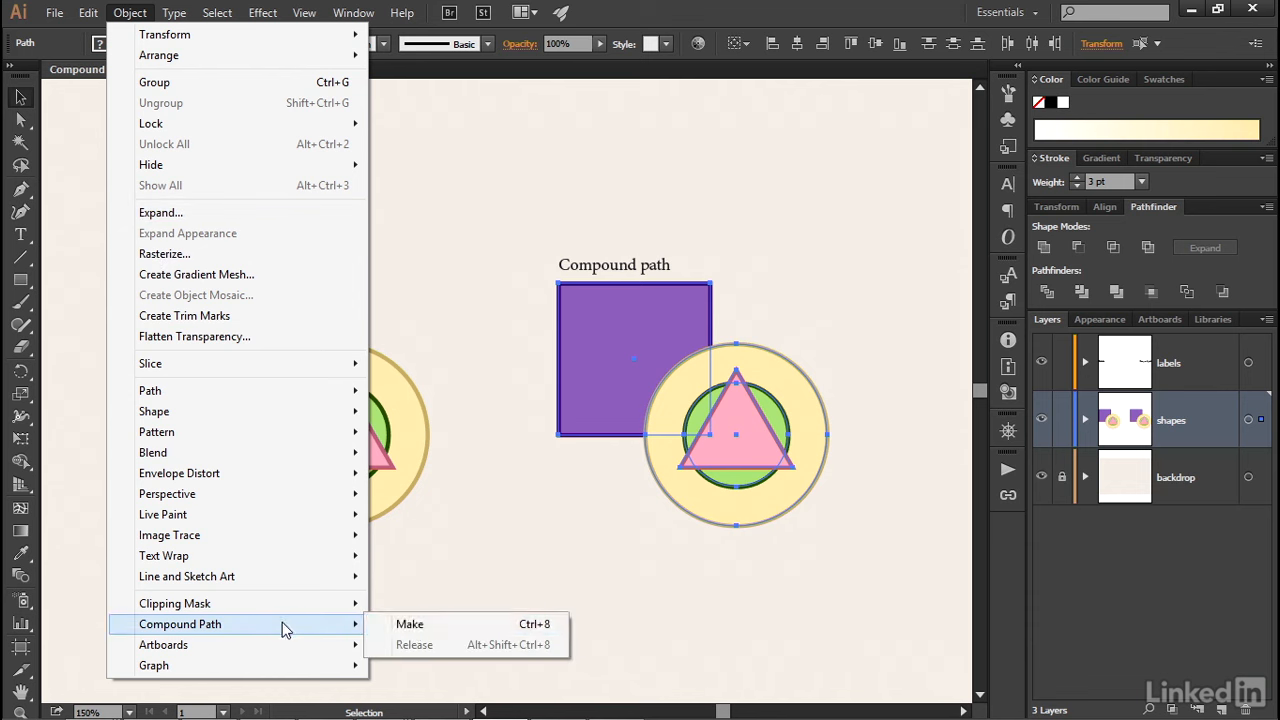
{"action": "left_click", "coordinate": [468, 630]}
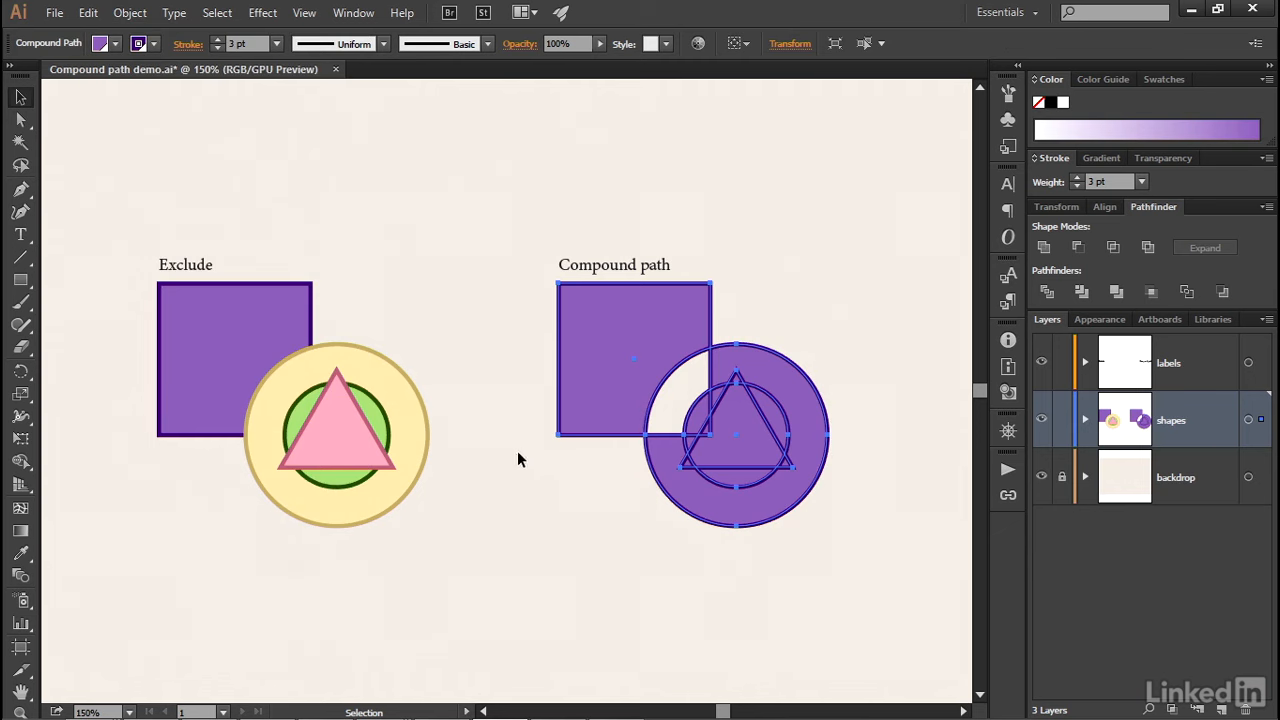
- Combine the square, both circles and the triangle under the Exclude label into a compound shape using the Exclude shape mode
{"action": "left_click_drag", "start_coordinate": [483, 479], "coordinate": [210, 316]}
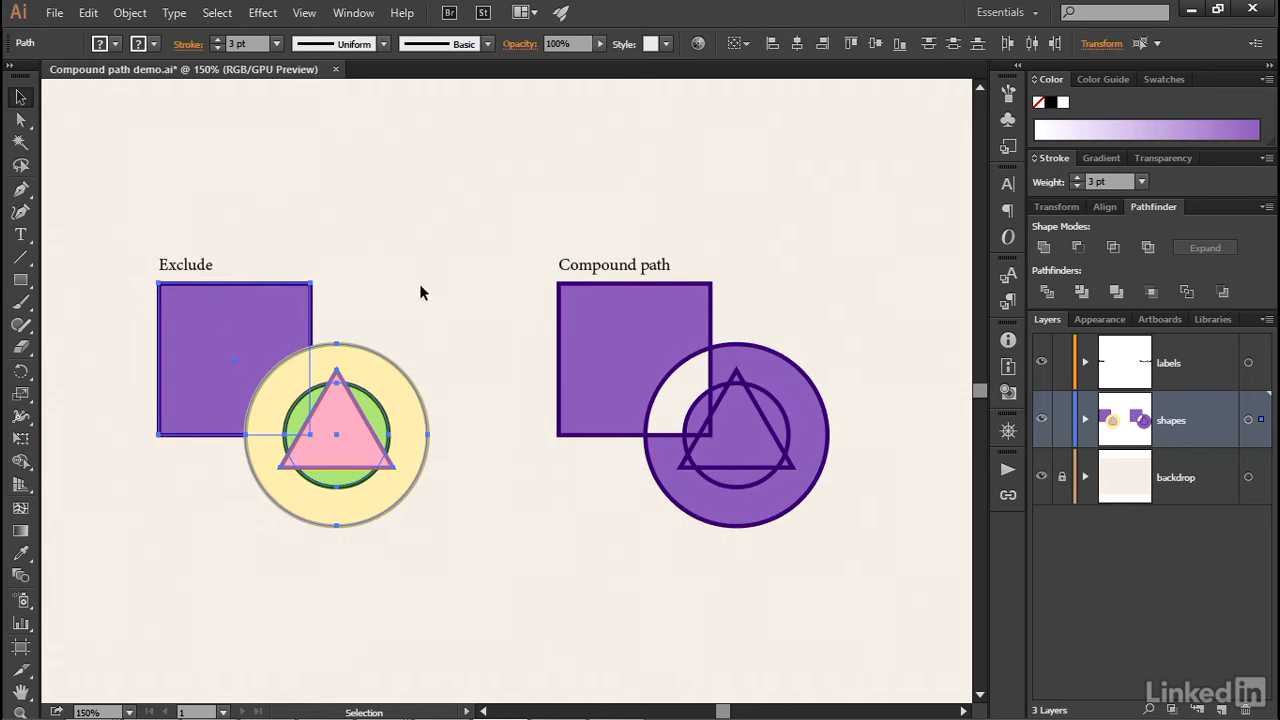
{"action": "left_click", "coordinate": [1148, 249]}
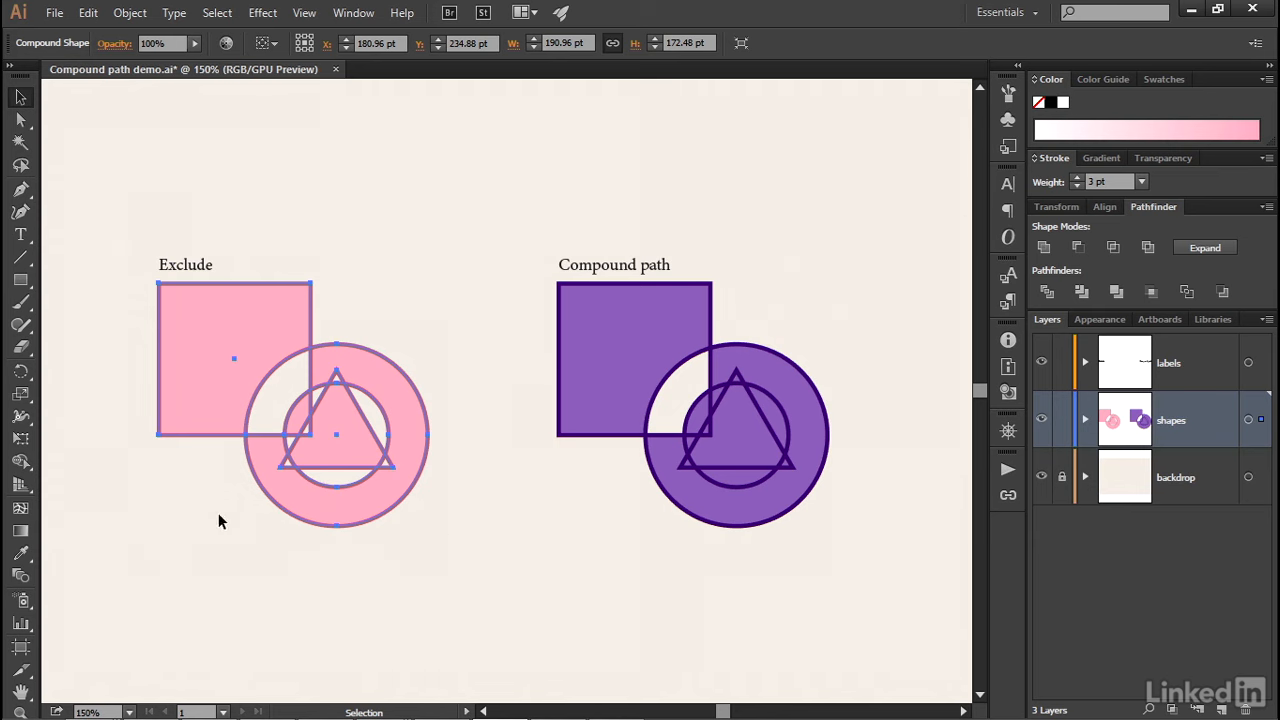
- Centre the square over the circles within the isolated compound shape, check that its inner parts select individually, and leave isolation
{"action": "double_click", "coordinate": [194, 421]}
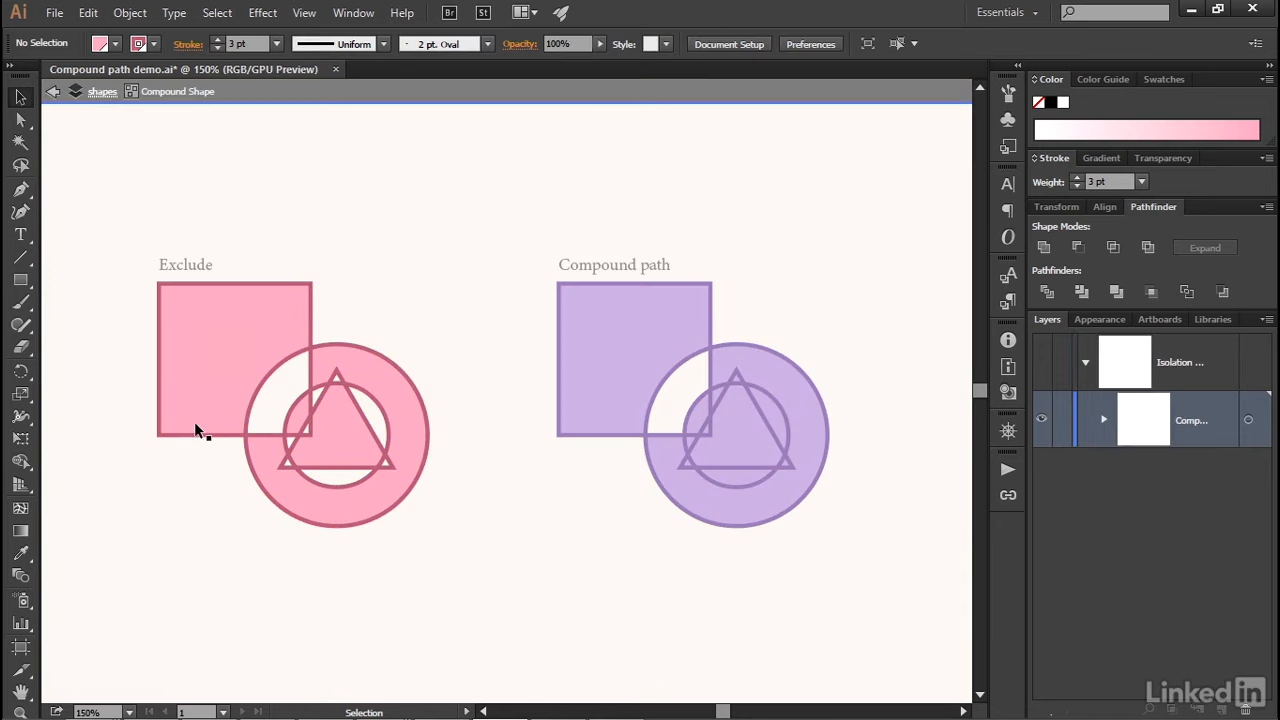
{"action": "left_click_drag", "start_coordinate": [202, 434], "coordinate": [302, 507]}
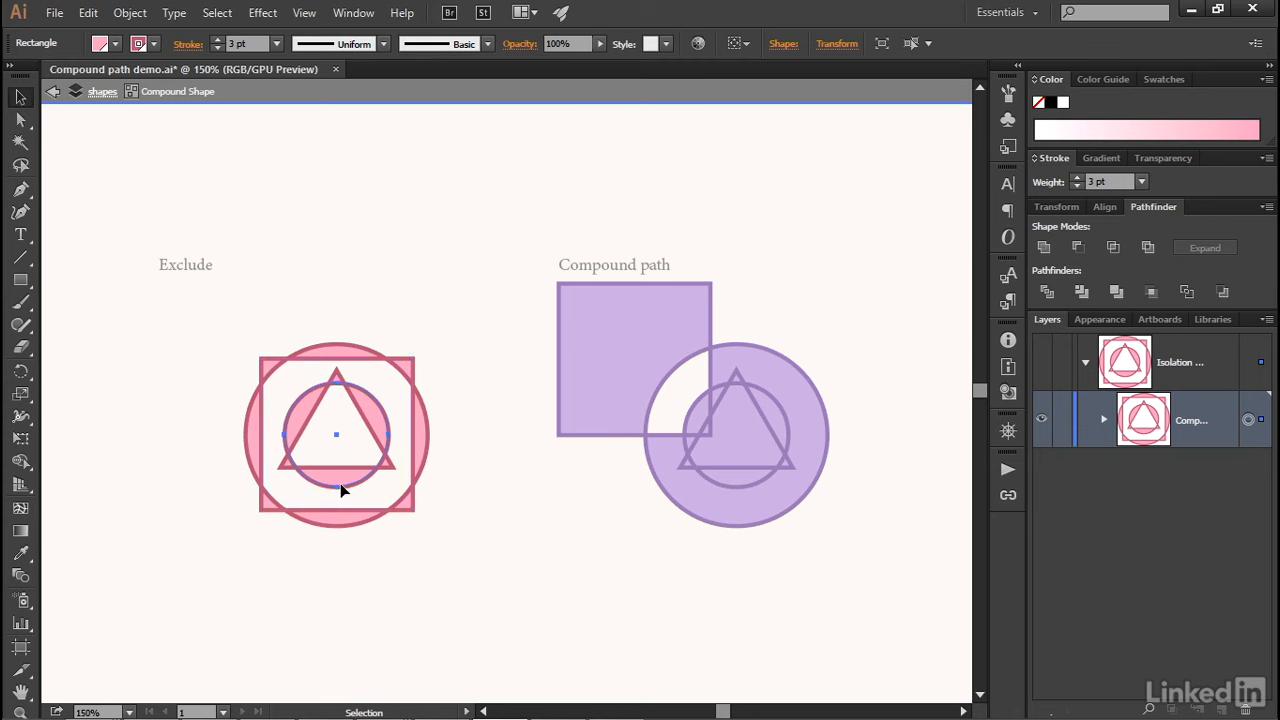
{"action": "left_click", "coordinate": [340, 483]}
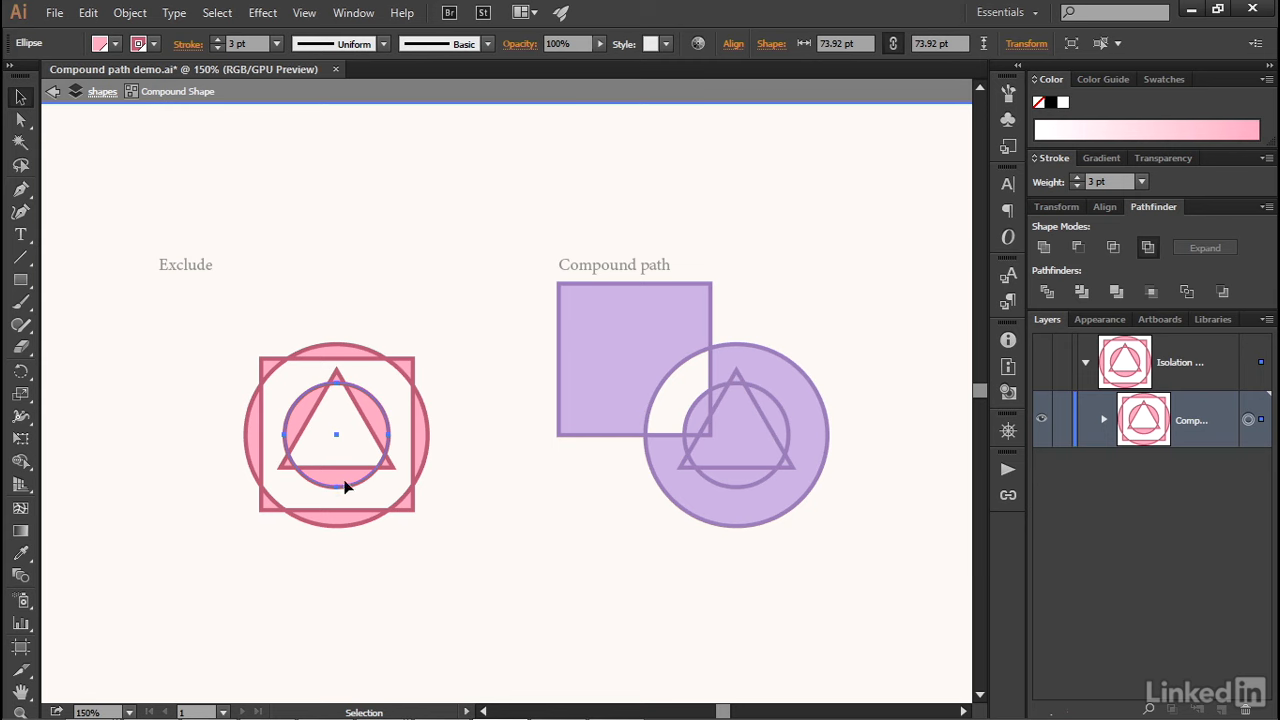
{"action": "left_click", "coordinate": [344, 467]}
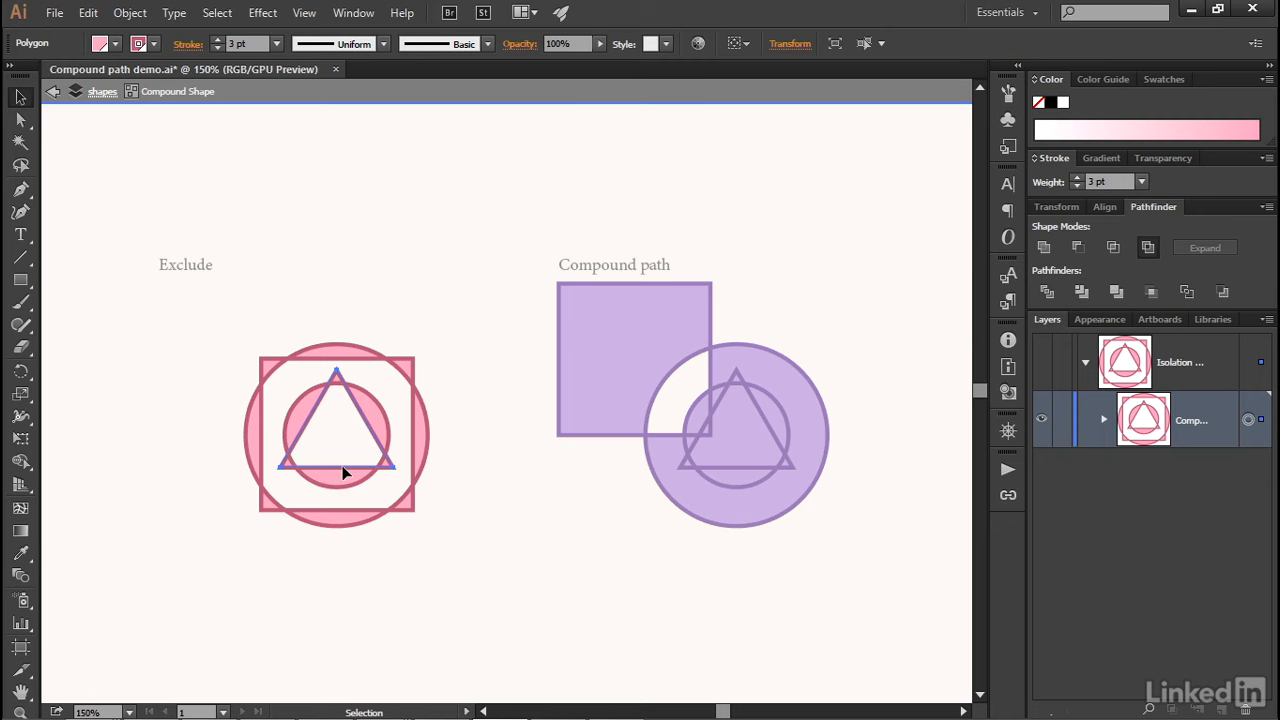
{"action": "double_click", "coordinate": [99, 393]}
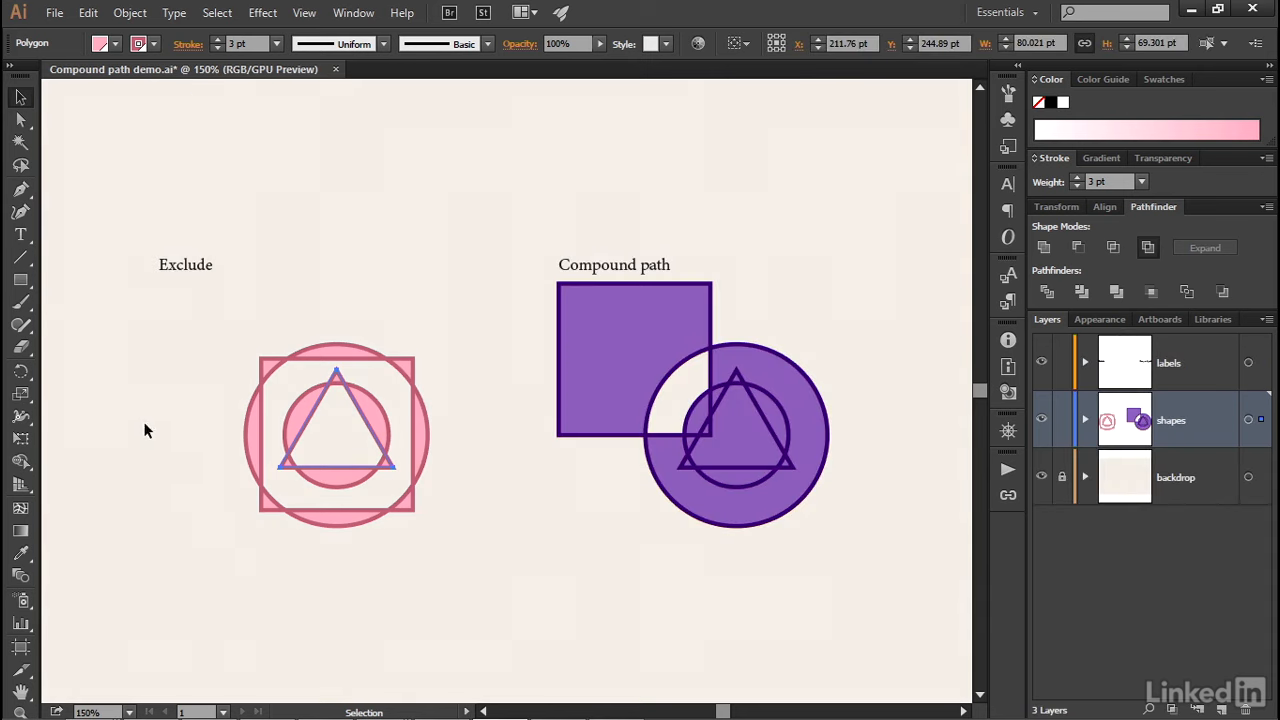
- Isolate the purple compound path and centre its square over the circles
{"action": "double_click", "coordinate": [591, 438]}
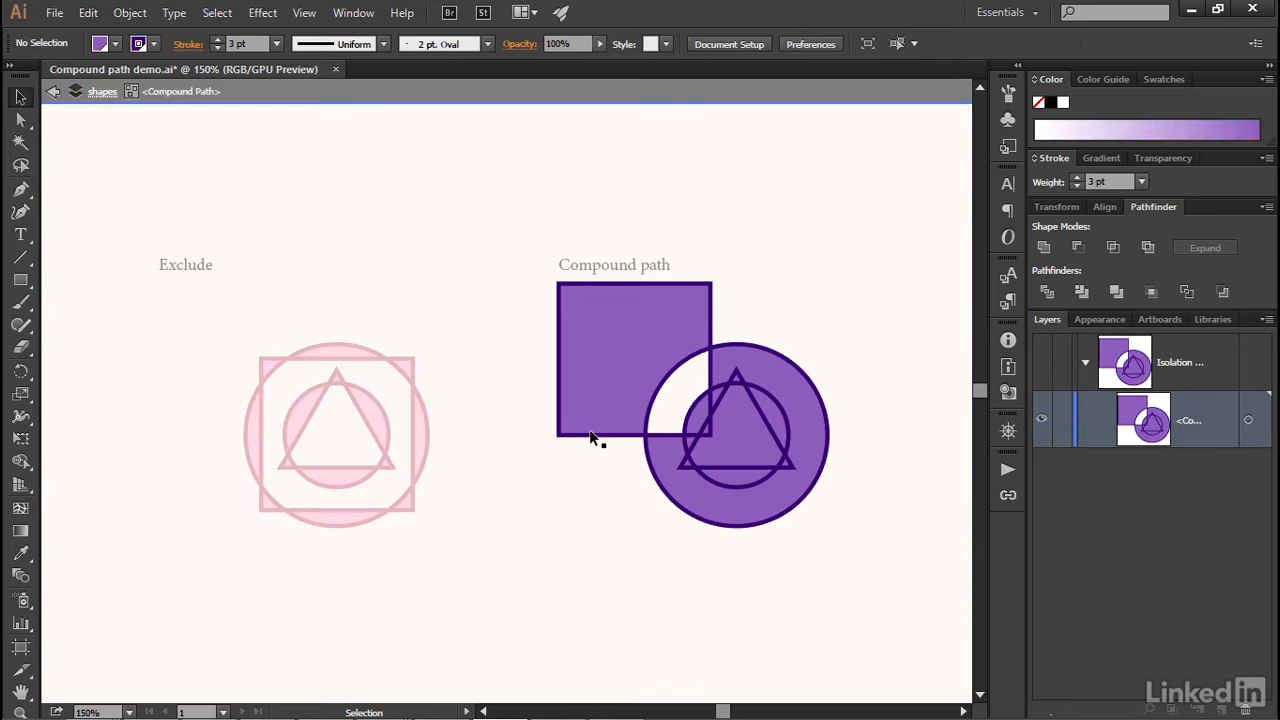
{"action": "left_click_drag", "start_coordinate": [591, 438], "coordinate": [682, 512]}
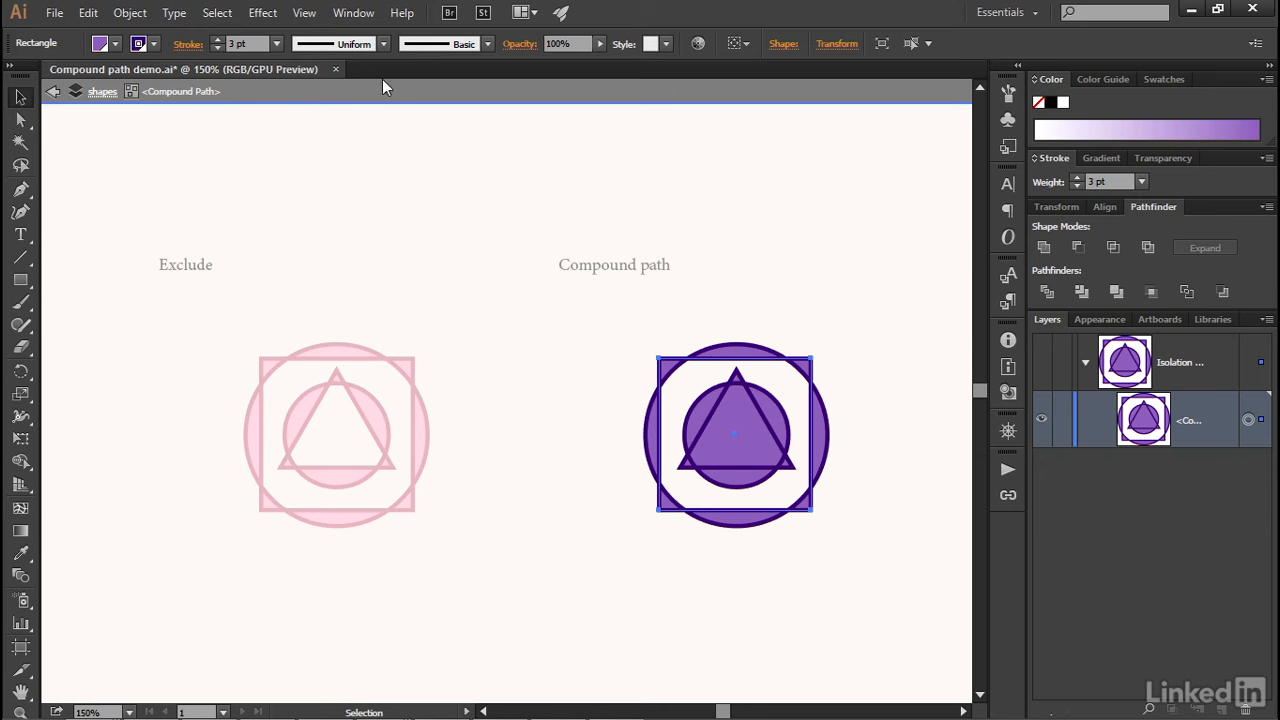
- Show the full Attributes options and set the compound path's fill rule to Even-Odd
{"action": "left_click", "coordinate": [360, 18]}
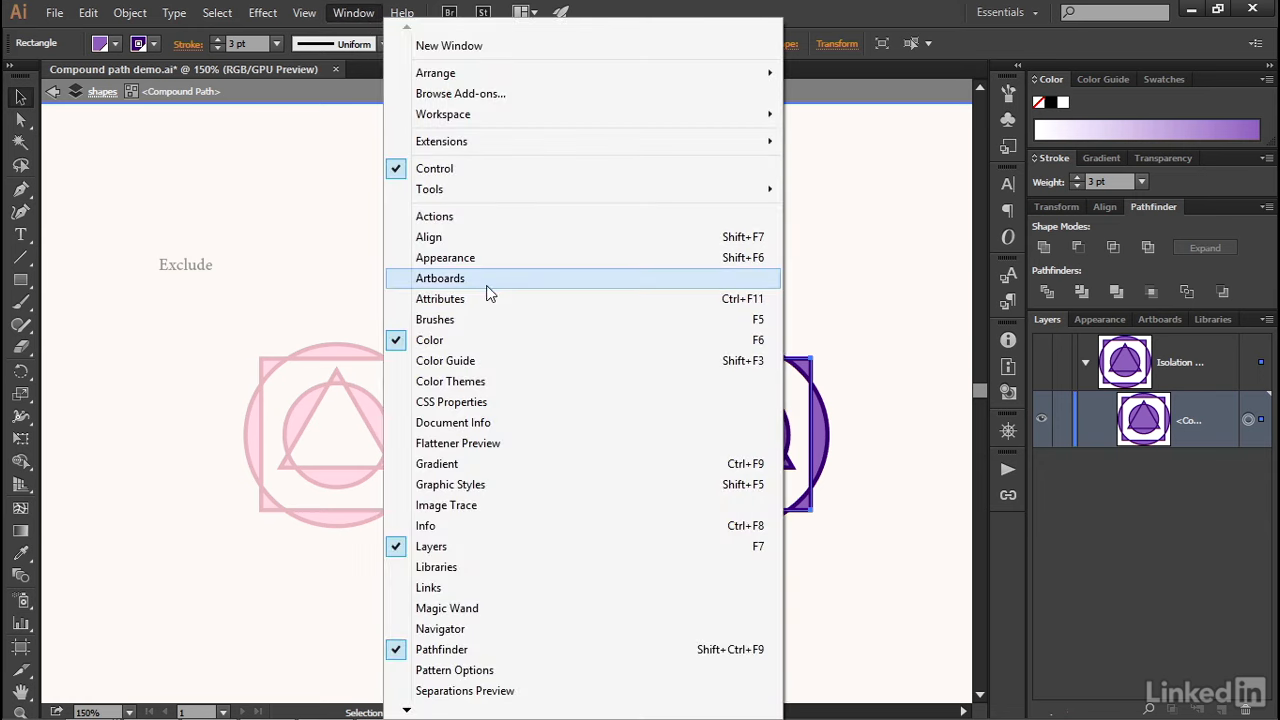
{"action": "left_click", "coordinate": [501, 307]}
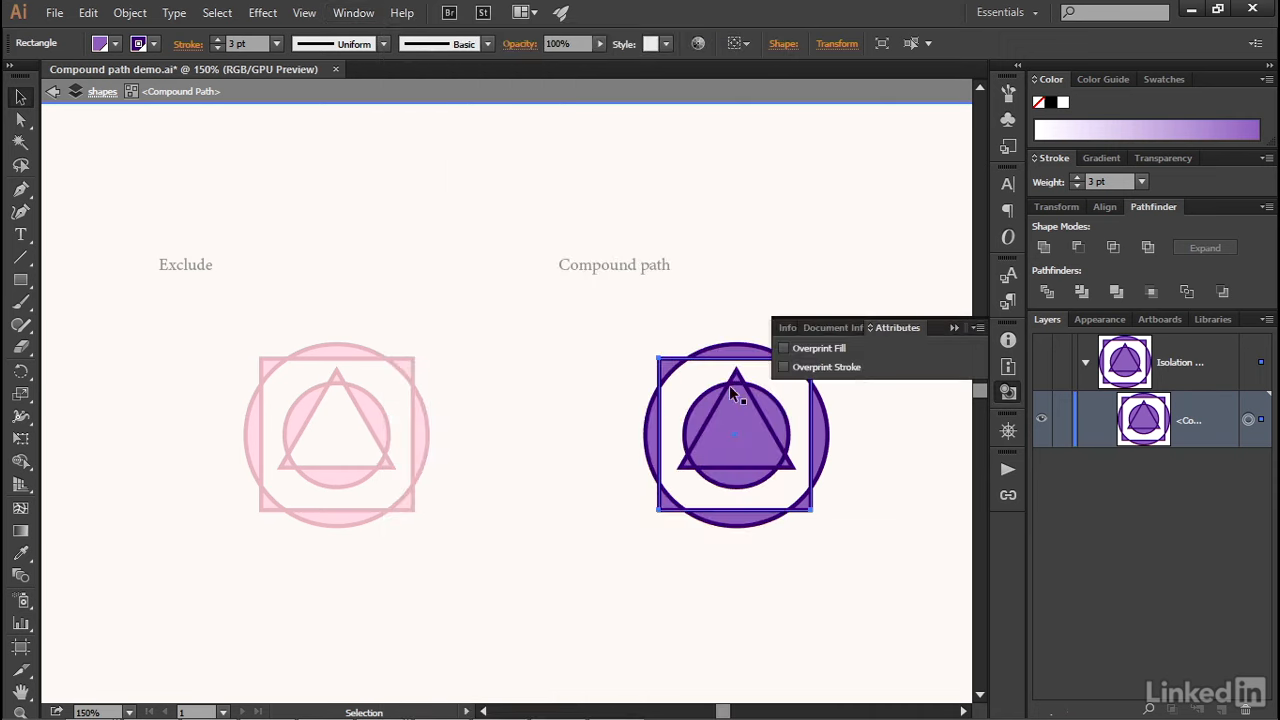
{"action": "left_click", "coordinate": [870, 327]}
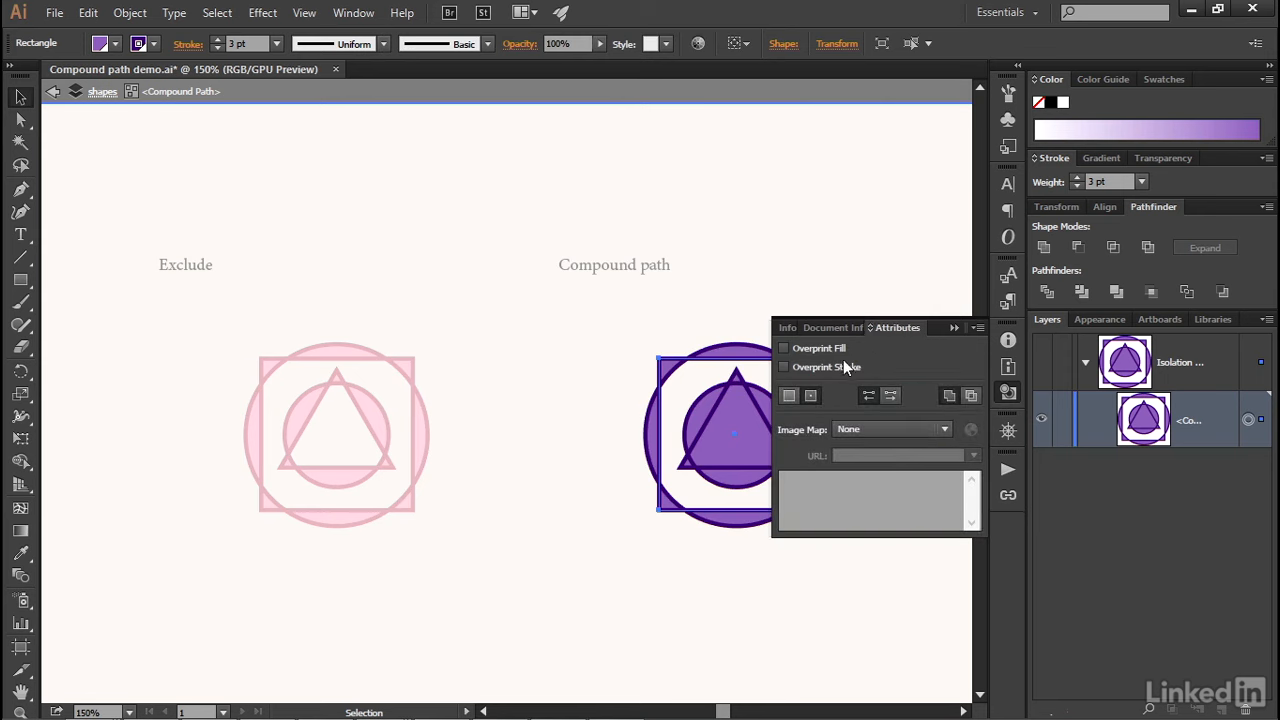
{"action": "left_click", "coordinate": [969, 396]}
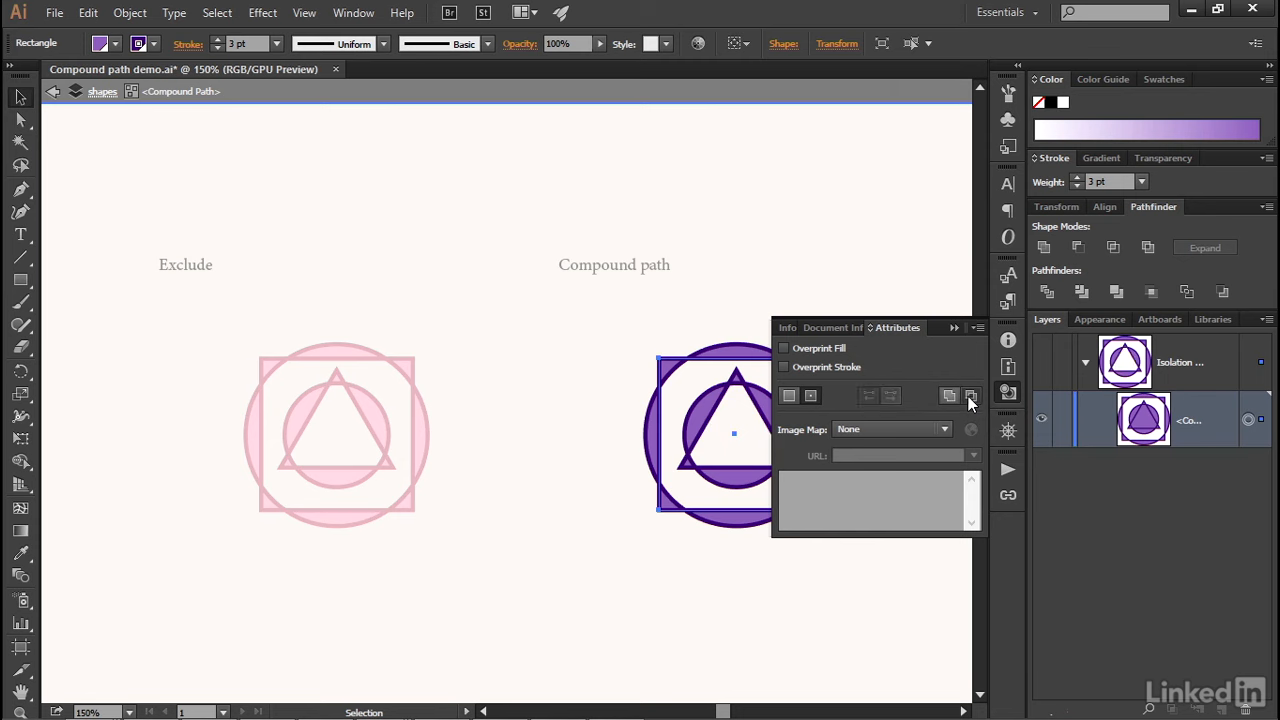
{"action": "left_click", "coordinate": [952, 329]}
- Spread the compound path's square, large circle, triangle and small circle apart so they partly overlap, and leave isolation
{"action": "left_click_drag", "start_coordinate": [810, 472], "coordinate": [841, 495]}
{"action": "left_click_drag", "start_coordinate": [656, 402], "coordinate": [610, 387]}
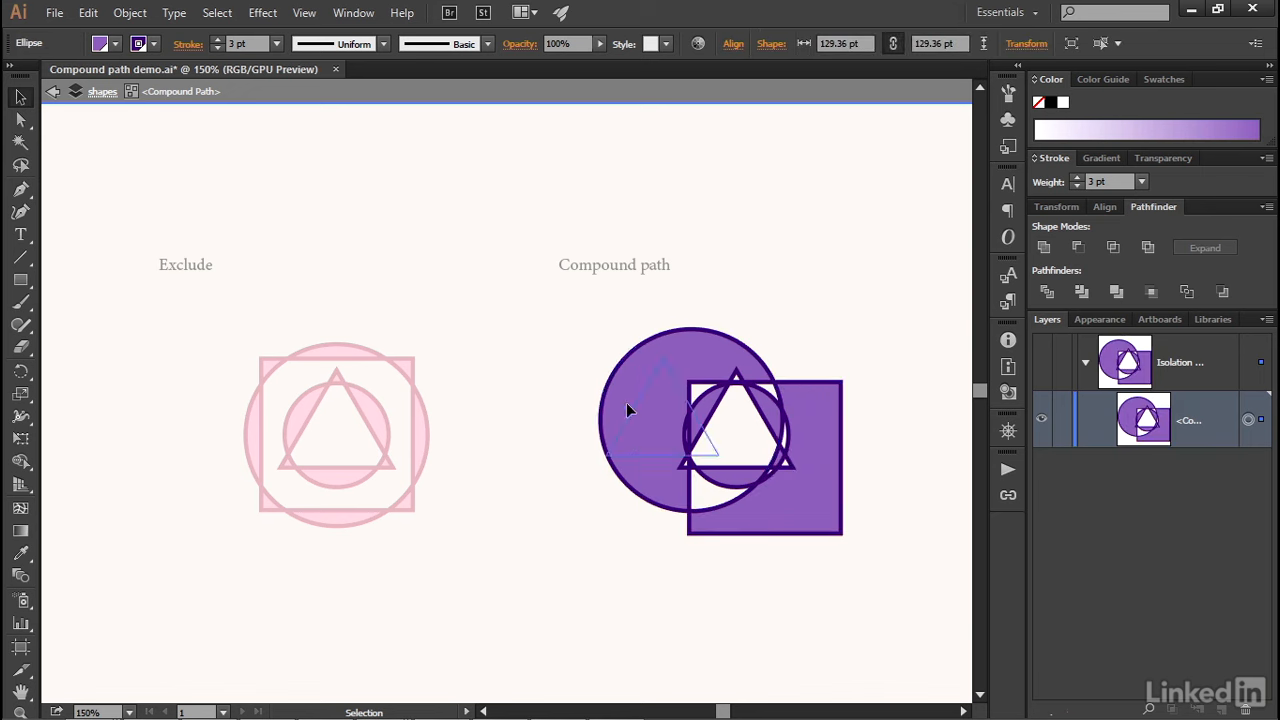
{"action": "left_click_drag", "start_coordinate": [708, 431], "coordinate": [594, 379]}
{"action": "left_click_drag", "start_coordinate": [702, 394], "coordinate": [718, 357]}
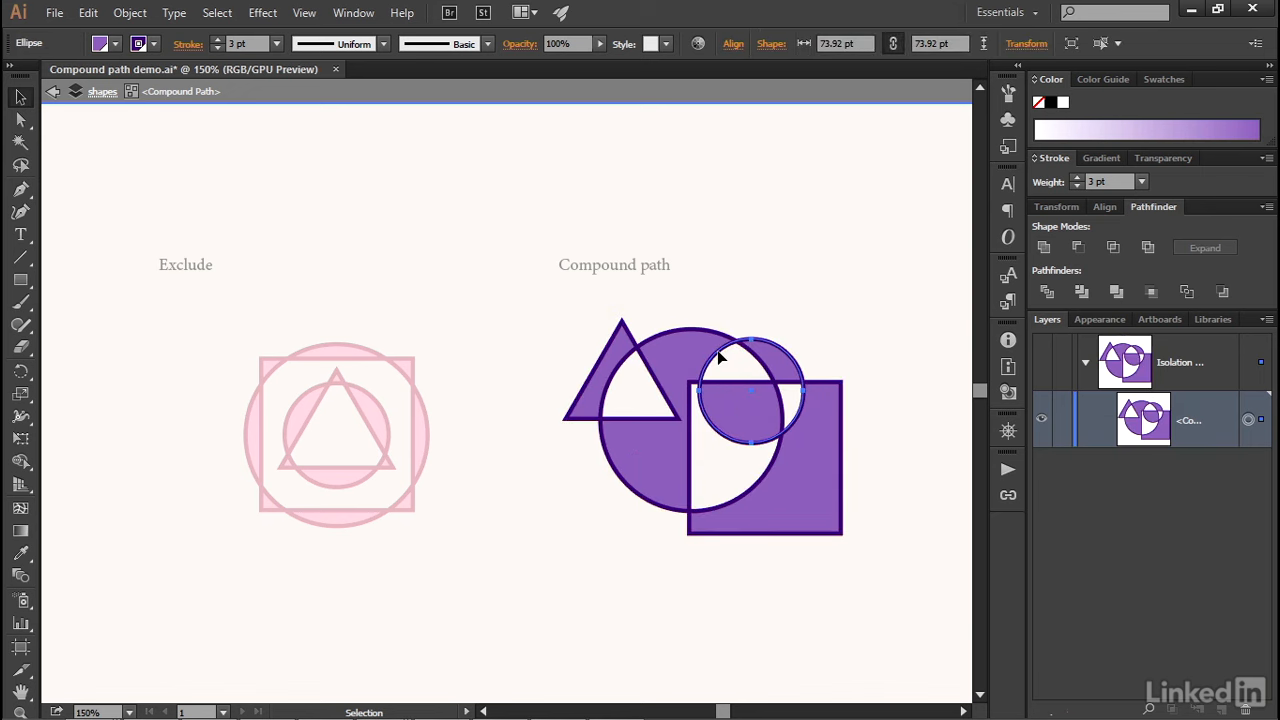
{"action": "double_click", "coordinate": [473, 404]}
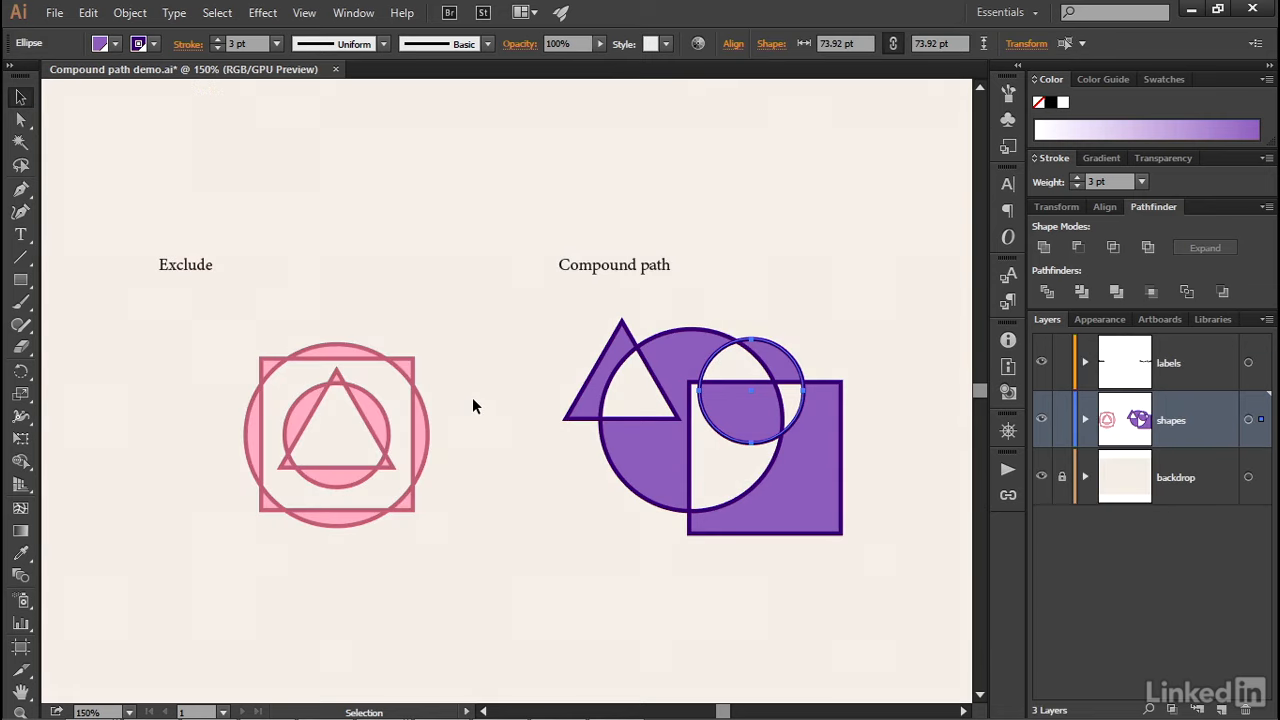
- Select the pink compound shape under the Exclude label
{"action": "left_click", "coordinate": [321, 528]}
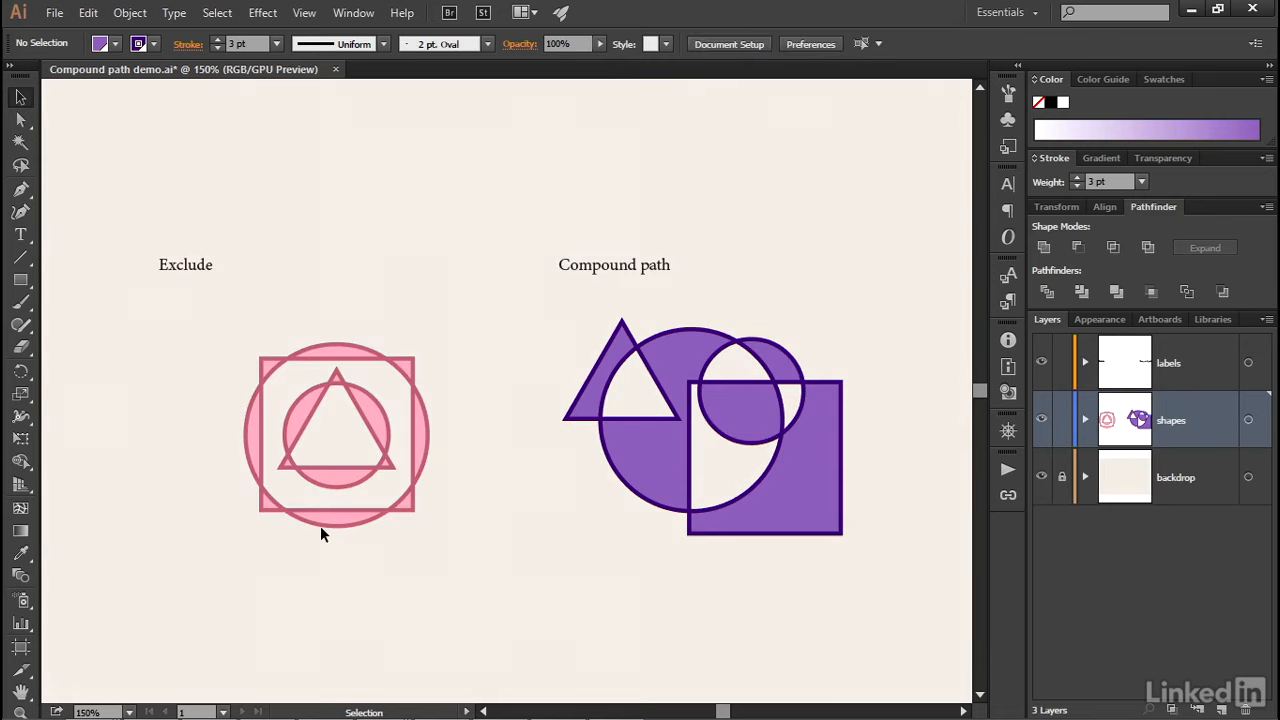
{"action": "left_click", "coordinate": [316, 521]}
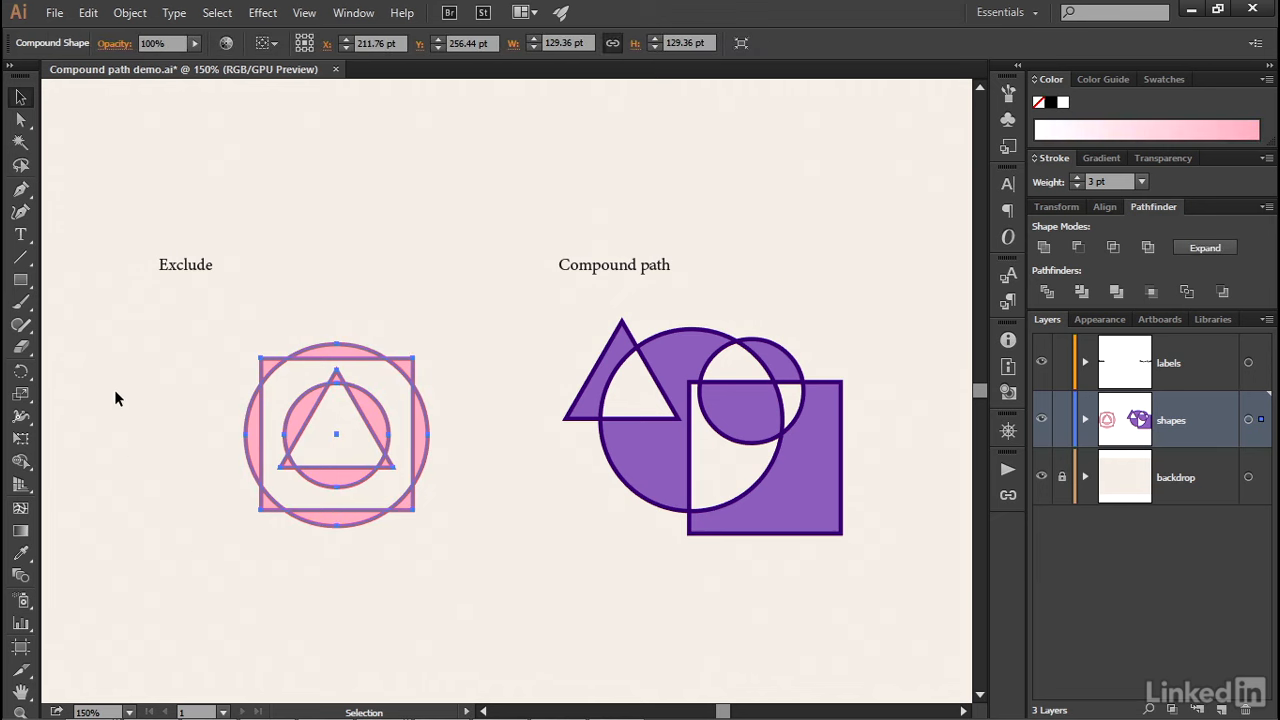